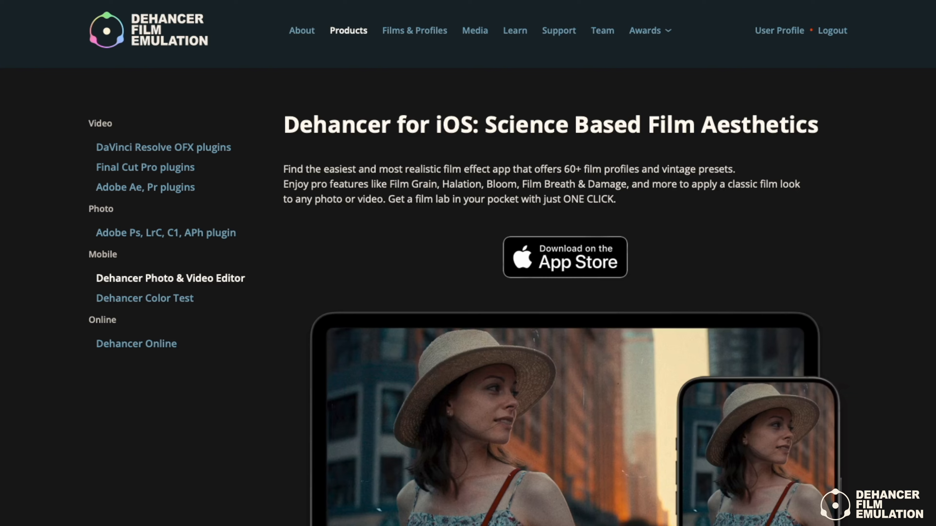
pyautogui.scroll(-5, 564, 280)
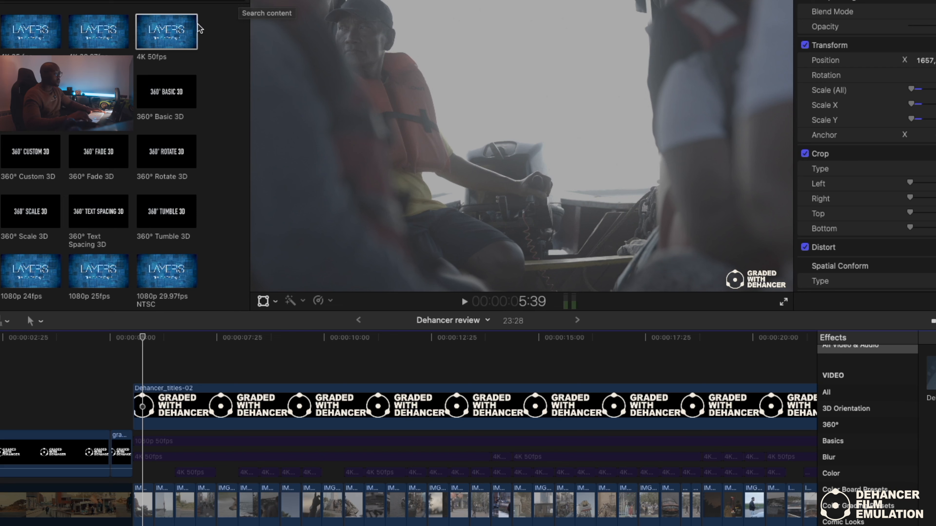
# Place a 4K 50fps adjustment layer above the graded clips at the start of the title and extend it across the whole section
pyautogui.moveTo(177, 40); pyautogui.dragTo(139, 444)
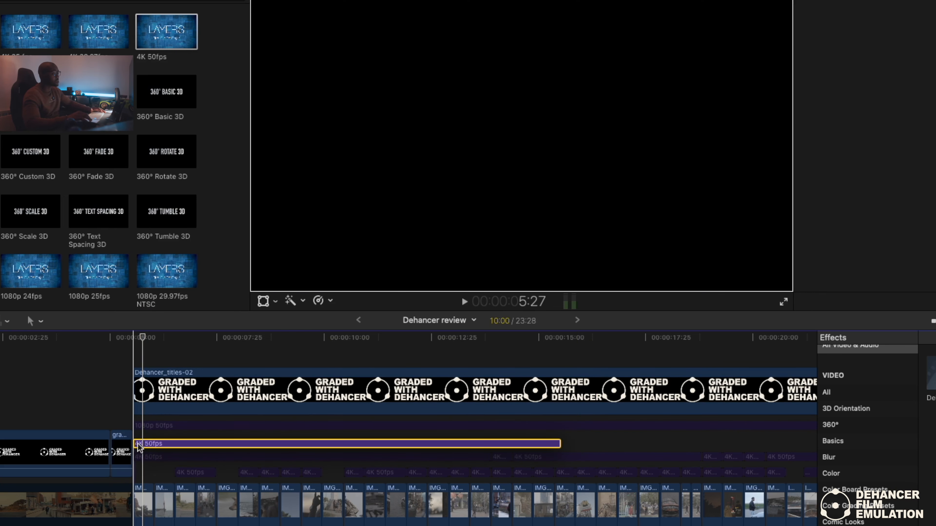
pyautogui.hscroll(3, 138, 445)
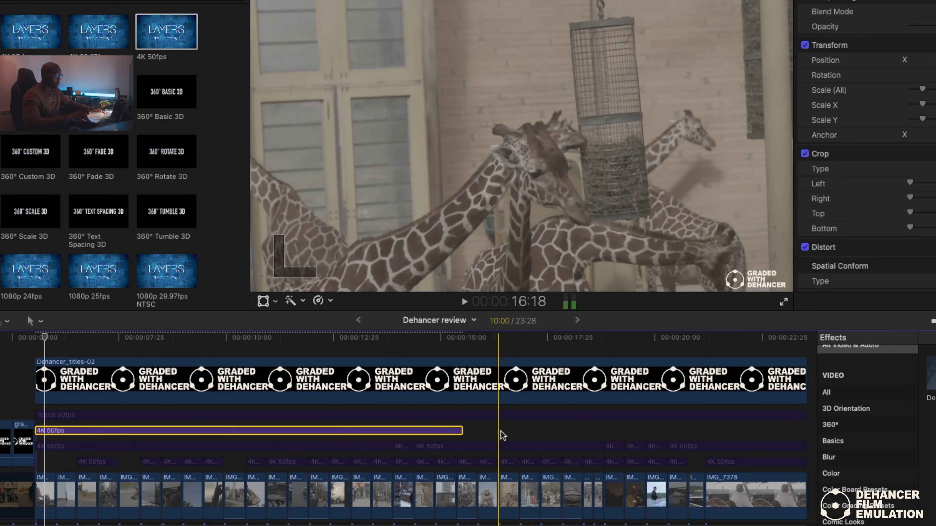
pyautogui.hscroll(2, 465, 427)
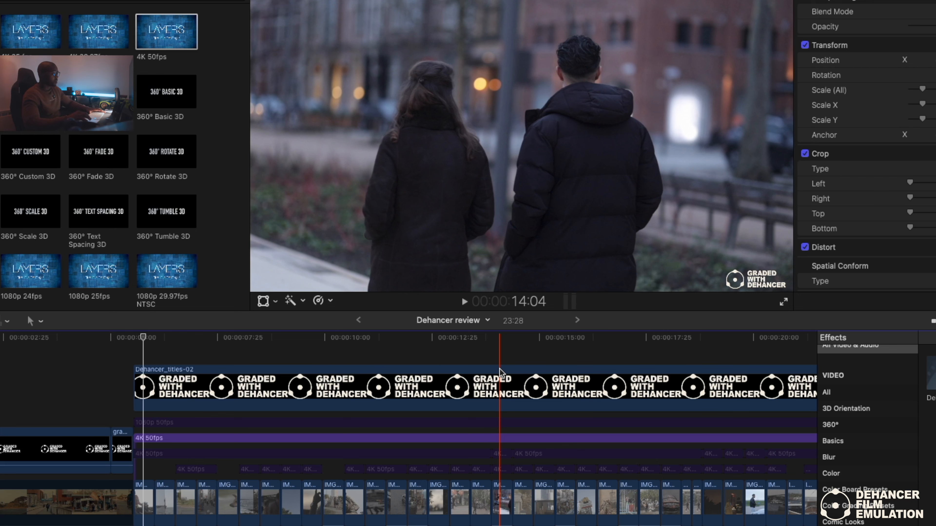
pyautogui.hscroll(1, 499, 369)
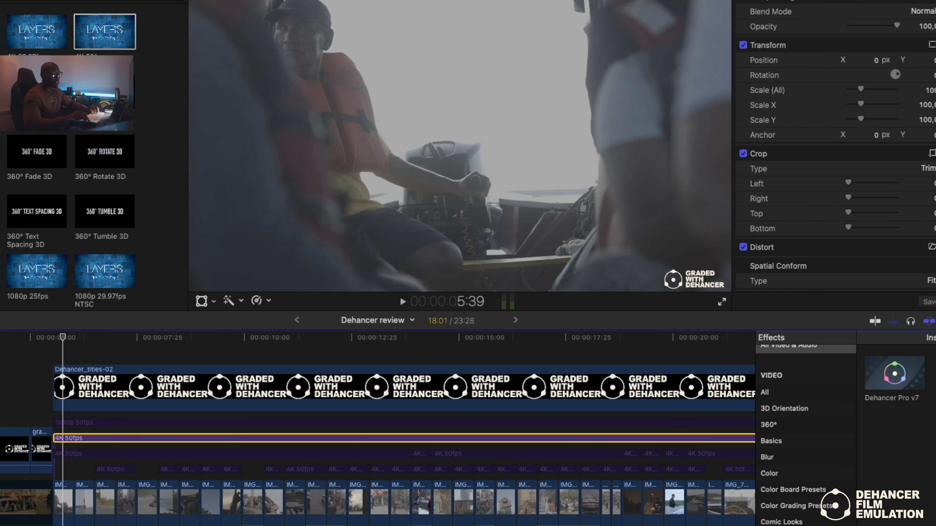
# Apply the Dehancer Pro v7 effect to the new adjustment layer and compare the image with the effect off and on
pyautogui.moveTo(891, 381); pyautogui.dragTo(474, 443)
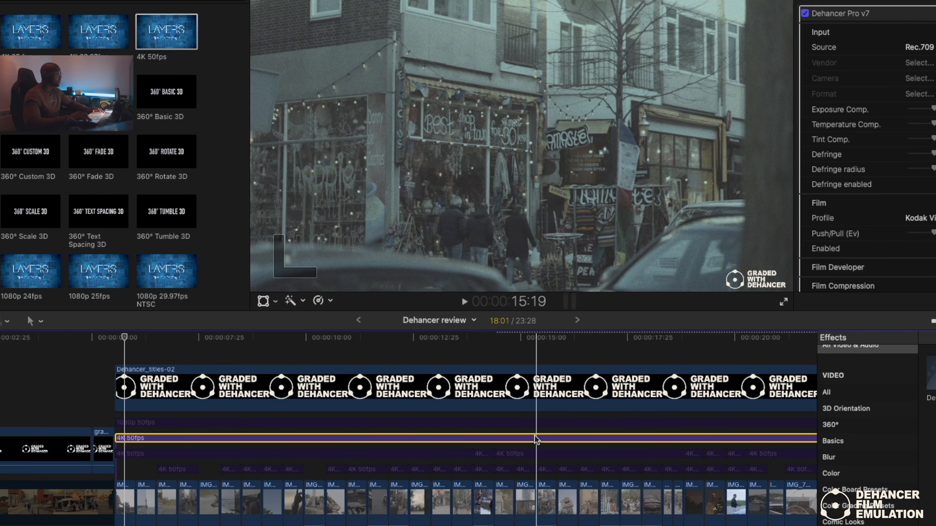
pyautogui.hscroll(-1, 133, 336)
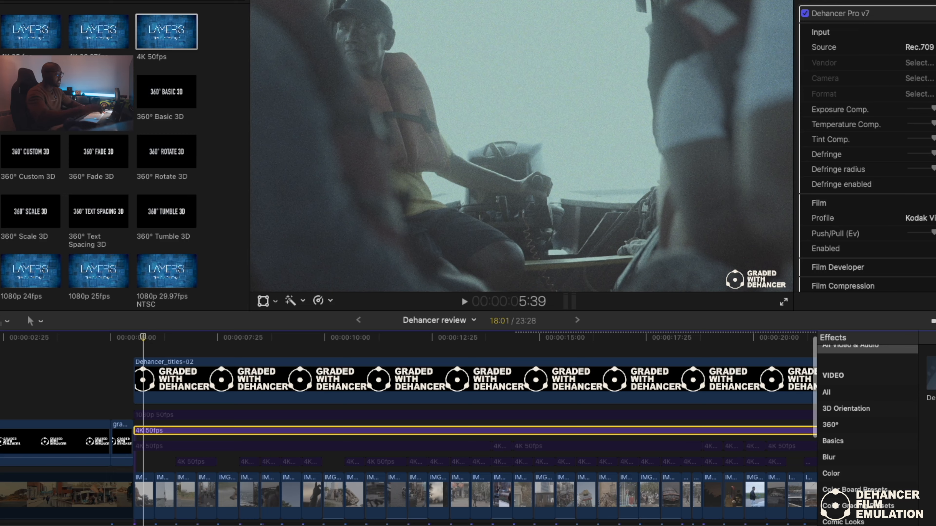
pyautogui.click(805, 14)
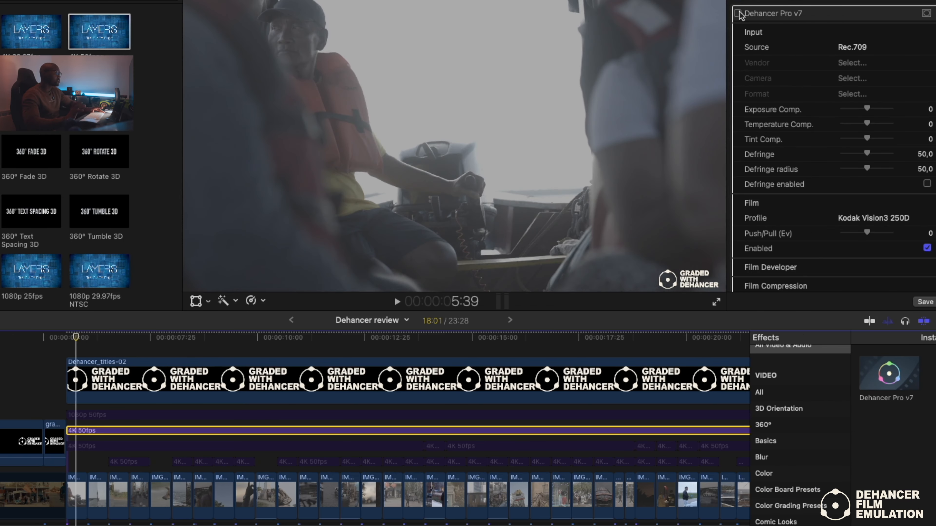
pyautogui.click(738, 14)
# Set the Dehancer input source to Choose Camera, with vendor Canon, the matching camera model and format C-Log 3 Cinema Gamut
pyautogui.click(884, 48)
pyautogui.click(905, 104)
pyautogui.click(851, 63)
pyautogui.click(902, 111)
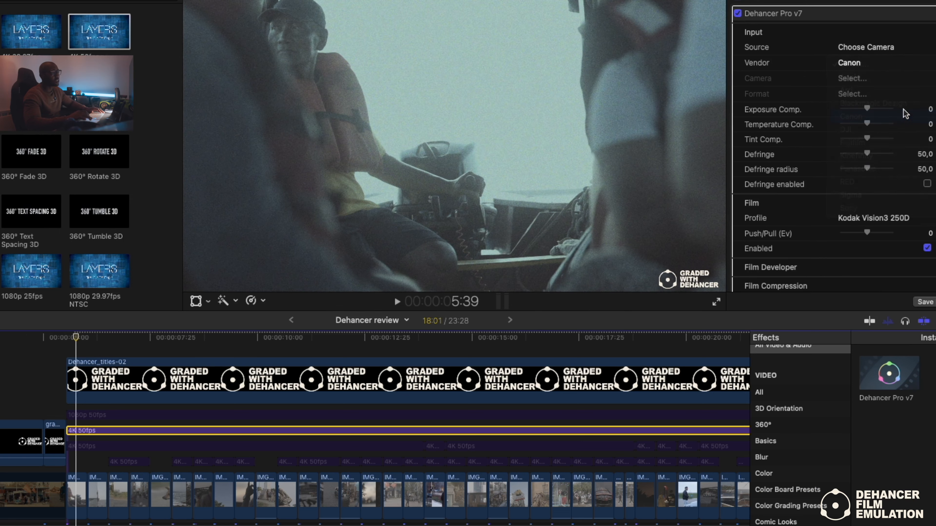
pyautogui.click(852, 78)
pyautogui.click(916, 171)
pyautogui.click(884, 94)
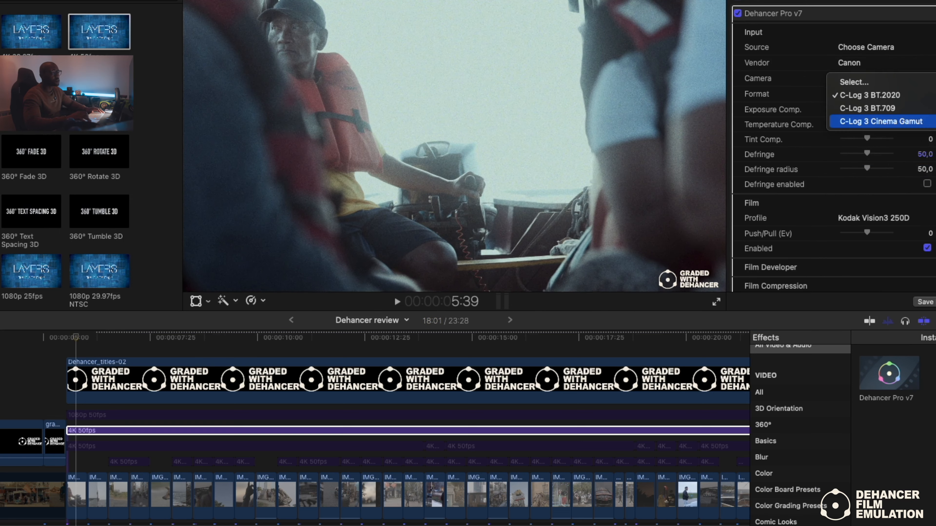
pyautogui.click(884, 121)
# Change the film profile to Fuji Eterna Vivid 500
pyautogui.scroll(-5, 833, 166)
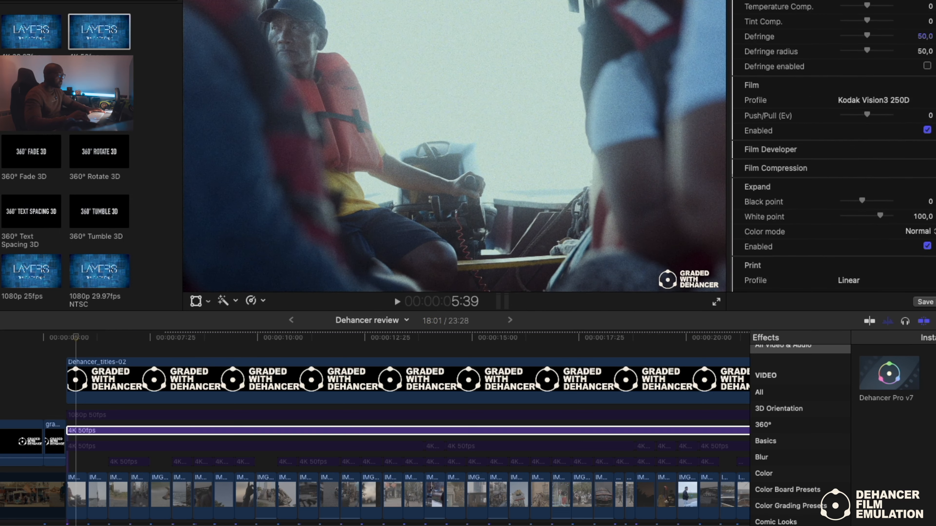
pyautogui.click(901, 97)
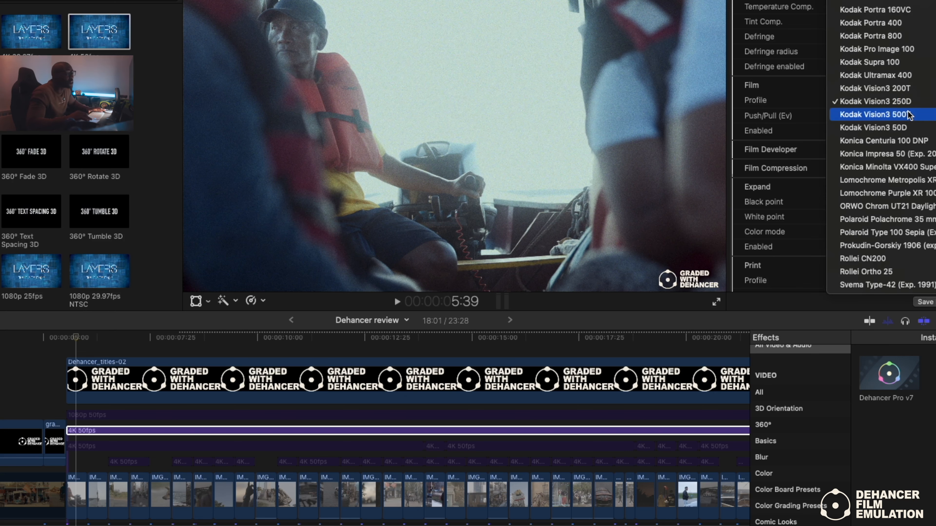
pyautogui.scroll(6, 908, 111)
pyautogui.scroll(5, 908, 112)
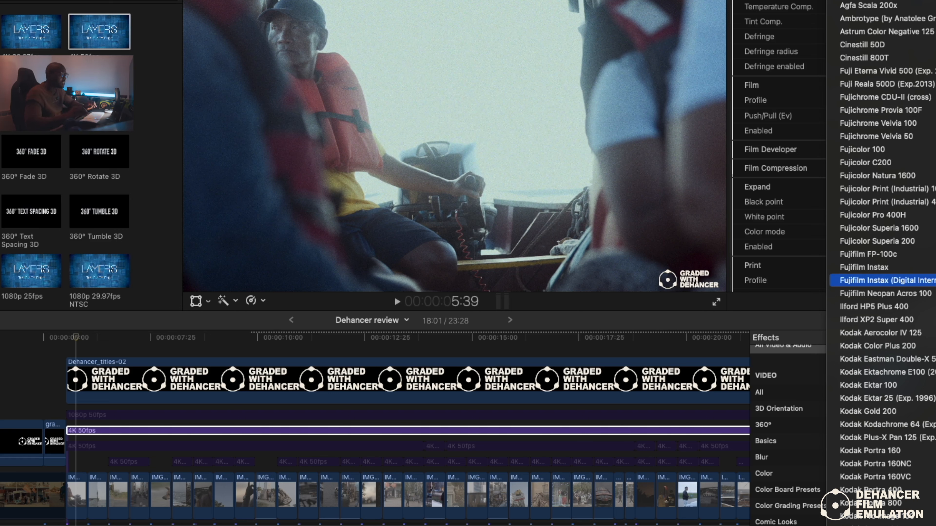
pyautogui.click(880, 71)
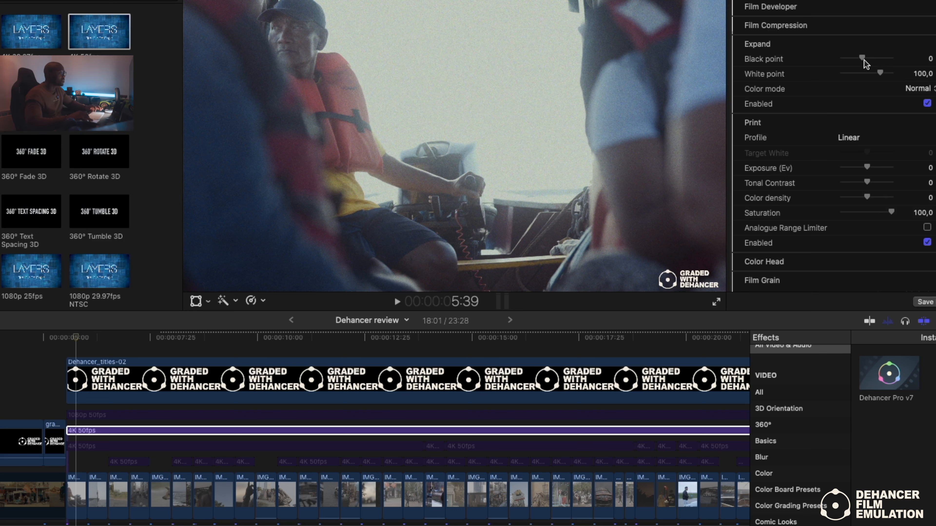
# Try an Expand black point of 10 and undo the change
pyautogui.moveTo(862, 59); pyautogui.dragTo(877, 83)
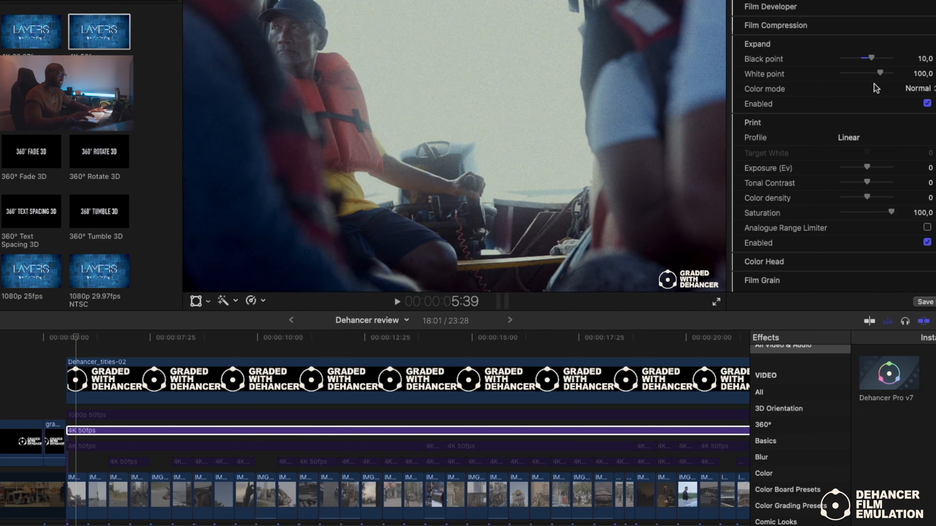
pyautogui.press('super+z')
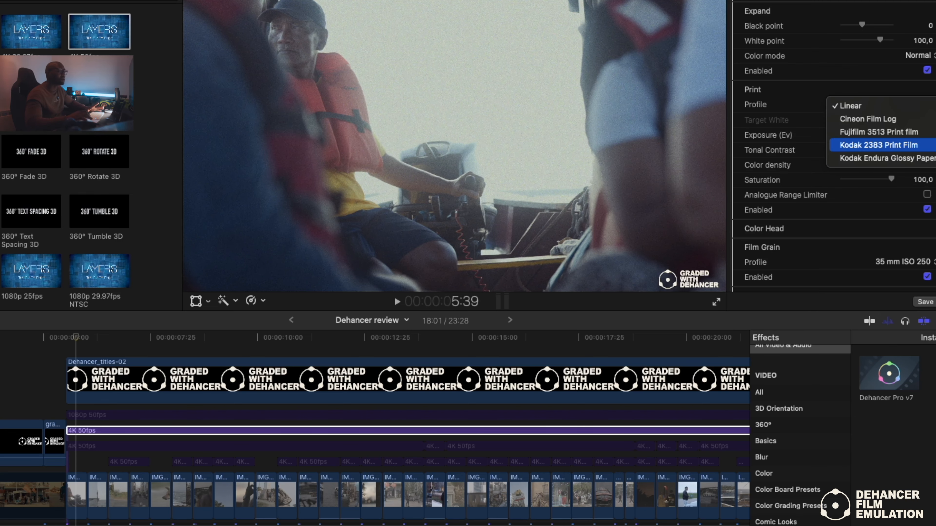
# Try the Kodak 2383 Print Film and Kodak Endura Glossy Paper print profiles
pyautogui.click(878, 146)
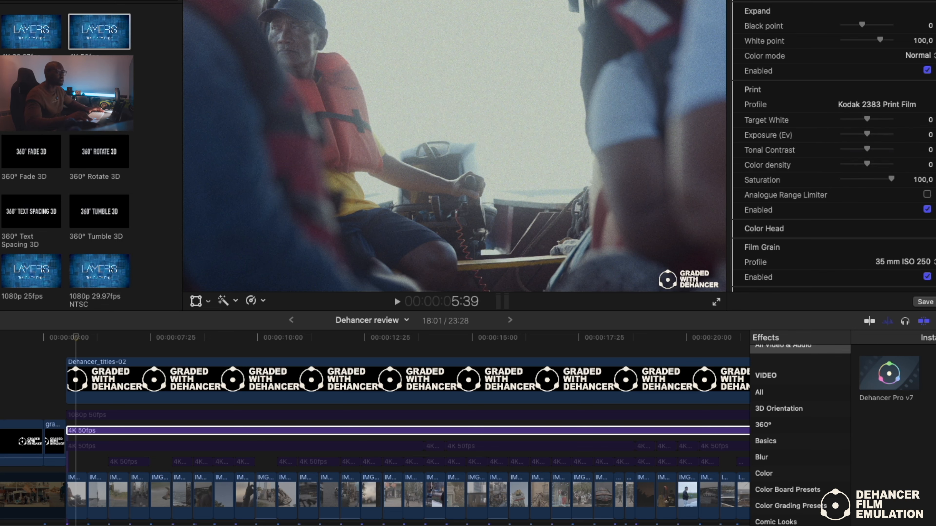
pyautogui.click(885, 104)
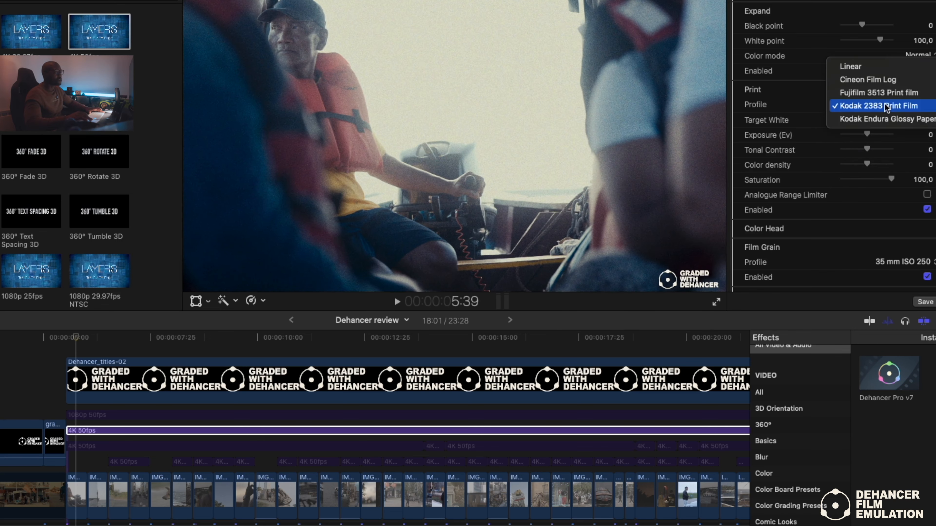
pyautogui.click(886, 118)
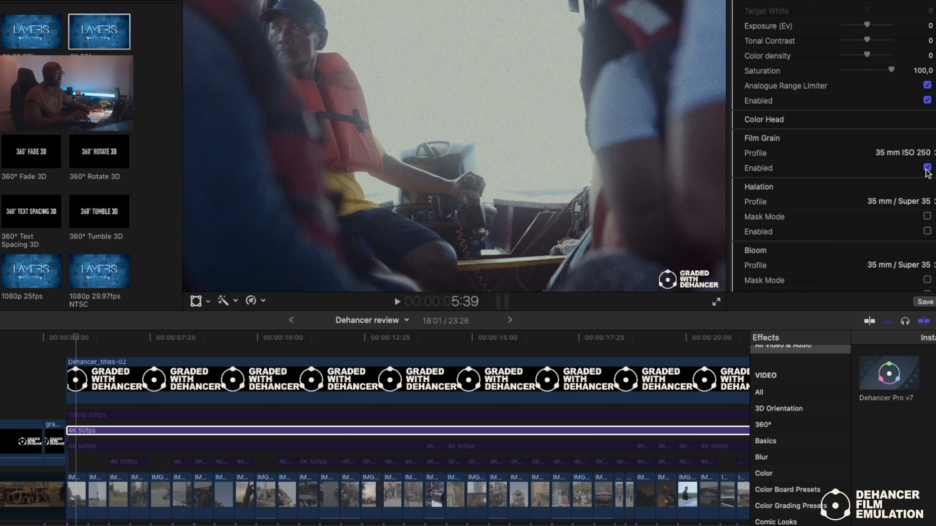
# Turn off Film Grain and enable Halation and Bloom, both with the 35 mm / Super 35 profile
pyautogui.click(926, 168)
pyautogui.scroll(-3, 927, 172)
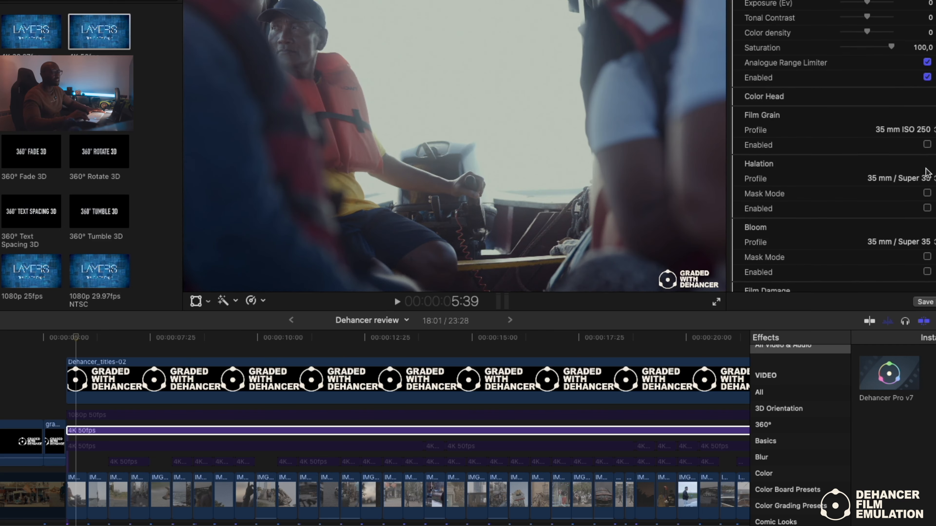
pyautogui.scroll(-2, 927, 172)
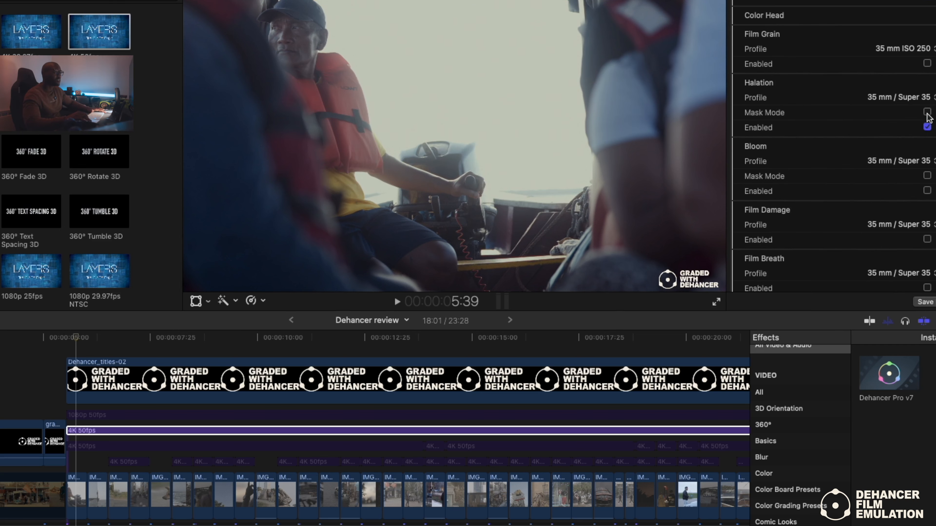
pyautogui.click(932, 98)
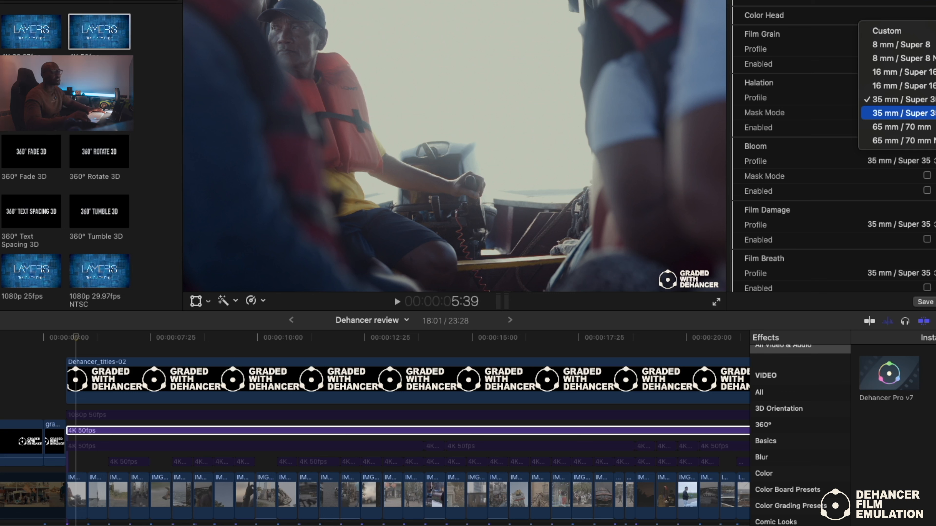
pyautogui.click(830, 100)
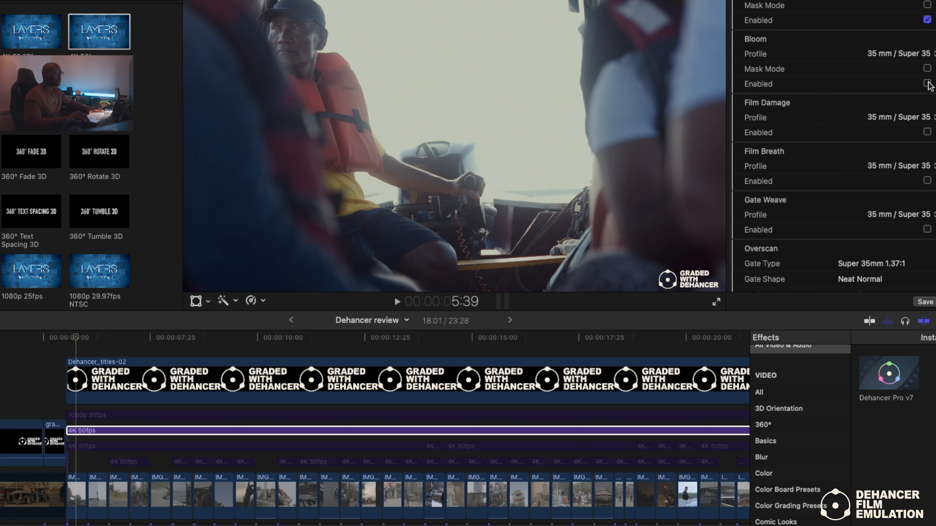
pyautogui.click(927, 83)
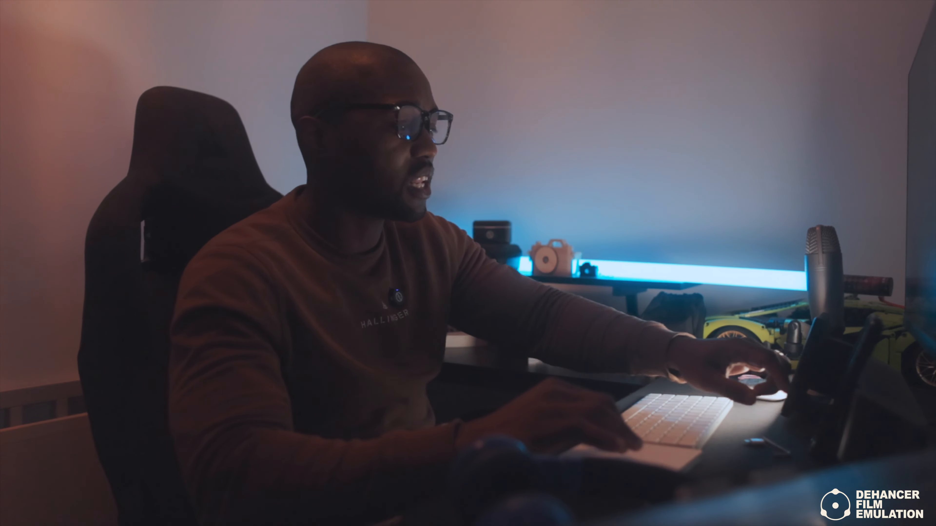
# Try Film Damage with the 8 mm / Super 8 profile and disable it again
pyautogui.scroll(-1, 928, 109)
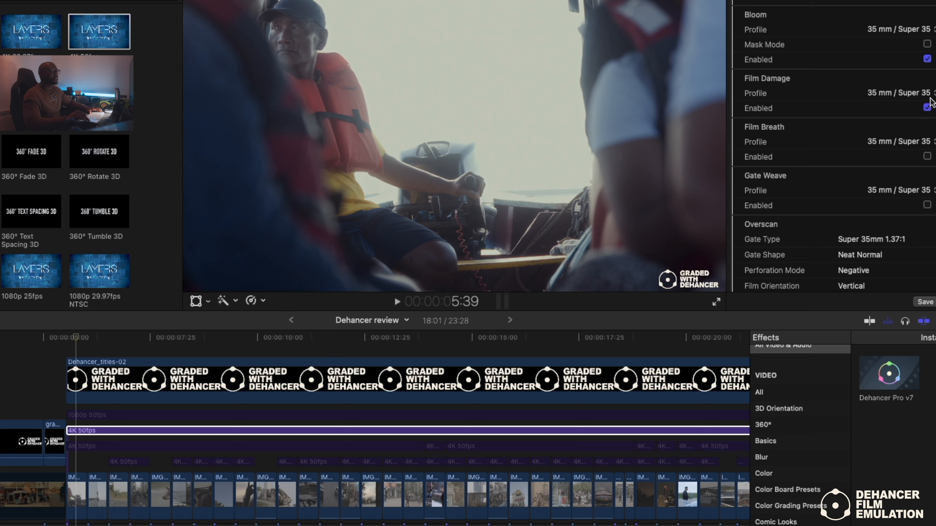
pyautogui.click(931, 94)
pyautogui.click(911, 71)
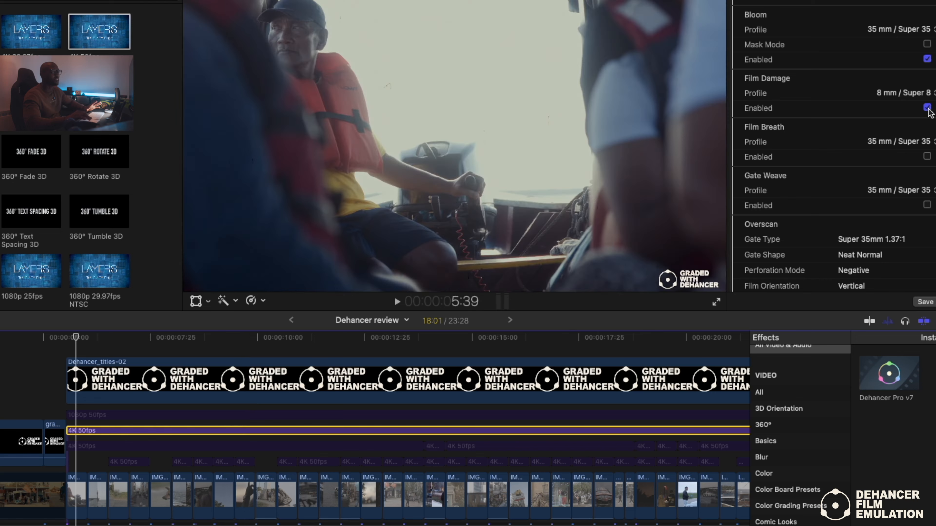
pyautogui.click(927, 108)
# Play back the timeline to review the Widescreen 35mm 1.85:1 overscan look on several clips
pyautogui.scroll(-5, 928, 103)
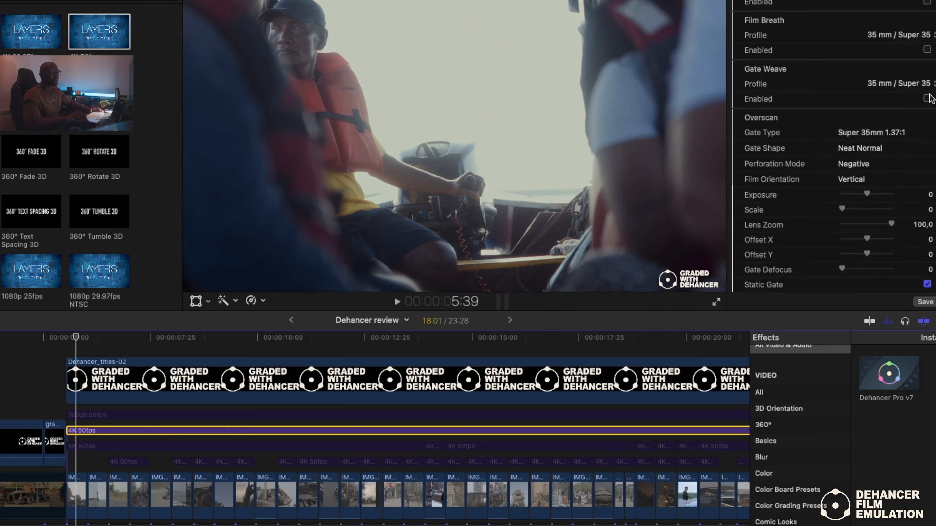
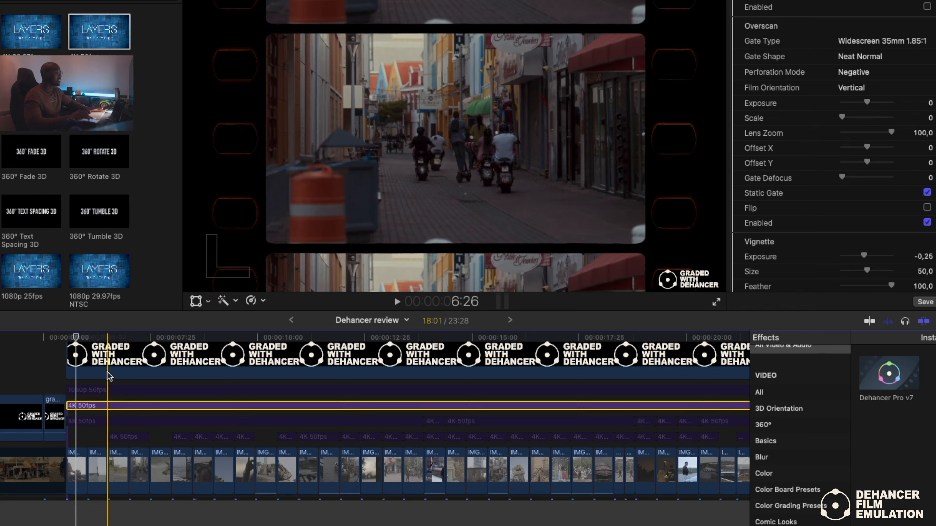
pyautogui.press('space')
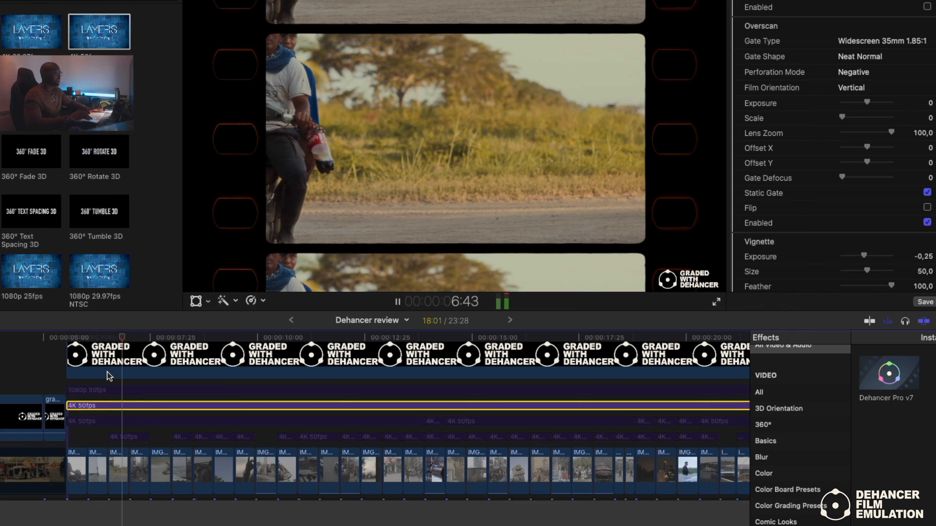
pyautogui.press('space')
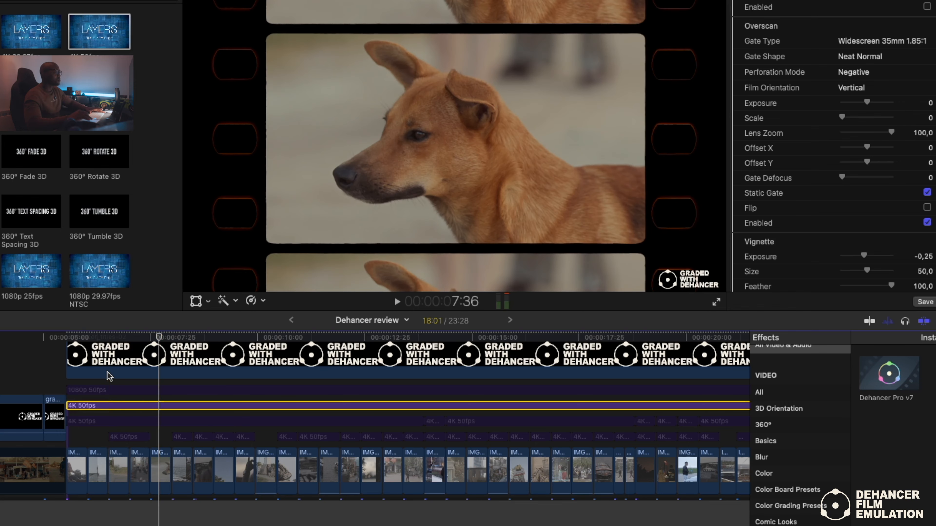
pyautogui.press('space')
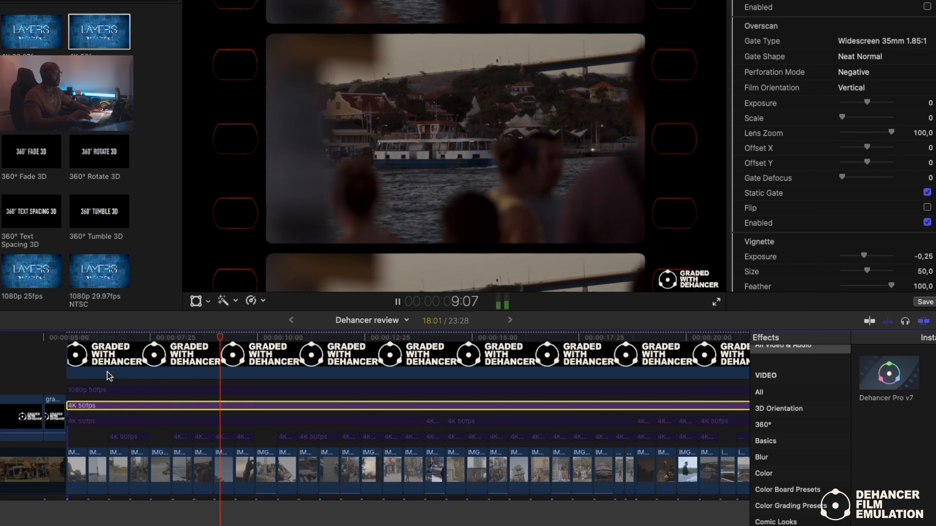
pyautogui.press('space')
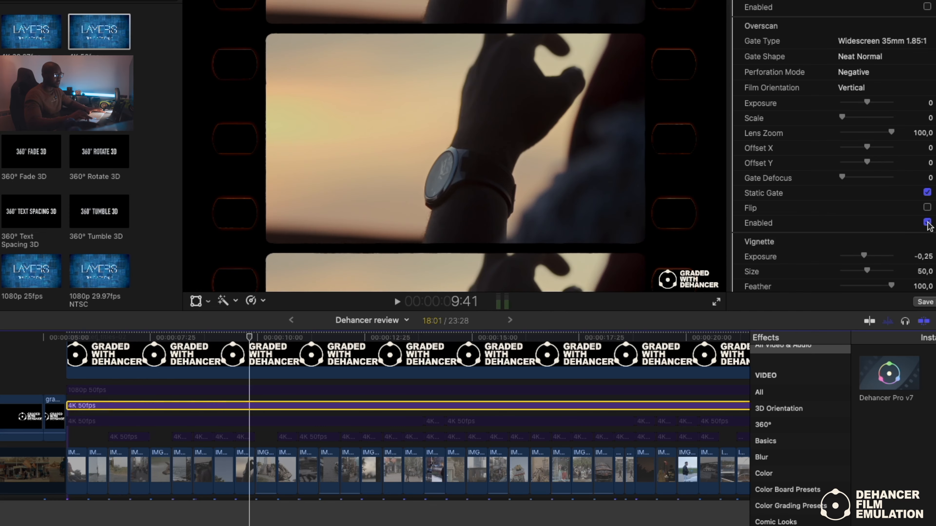
# Try the Standard 16mm 1.37:1 overscan gate type and disable Overscan
pyautogui.click(896, 40)
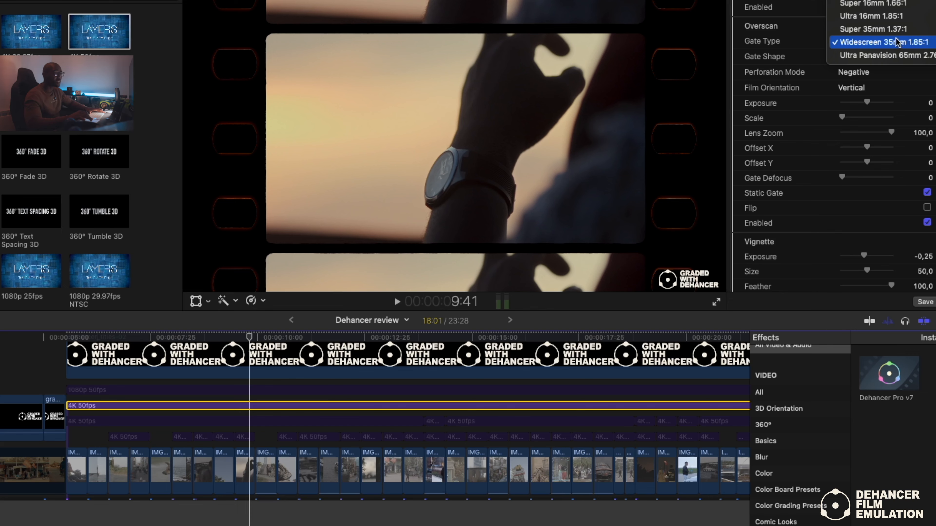
pyautogui.click(892, 4)
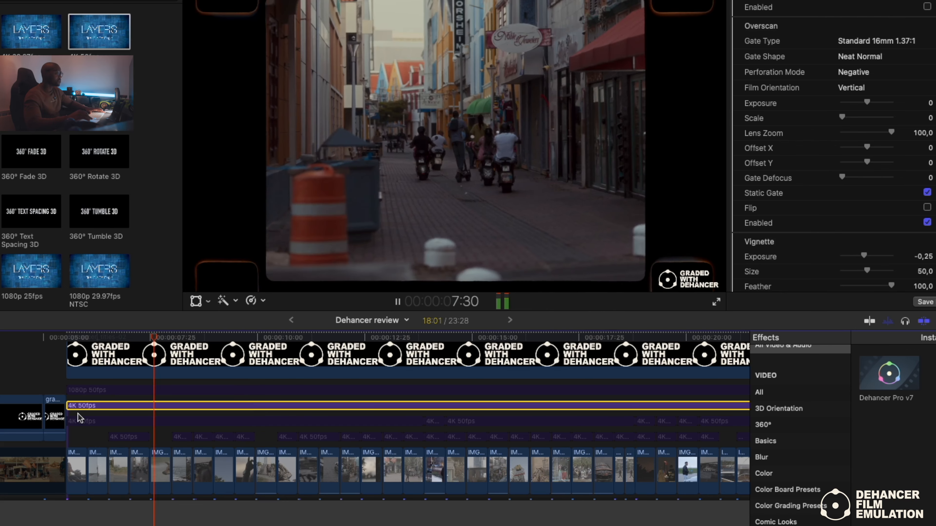
pyautogui.click(927, 223)
pyautogui.scroll(-4, 928, 226)
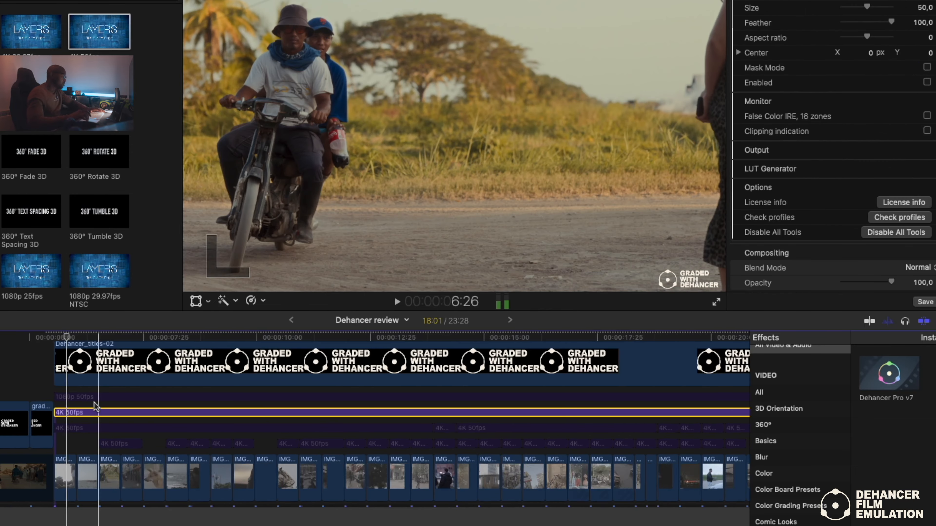
# Enable the short 4K 50fps adjustment layer above the motorcycle clip and open its Color Board exposure controls
pyautogui.scroll(-5, 94, 402)
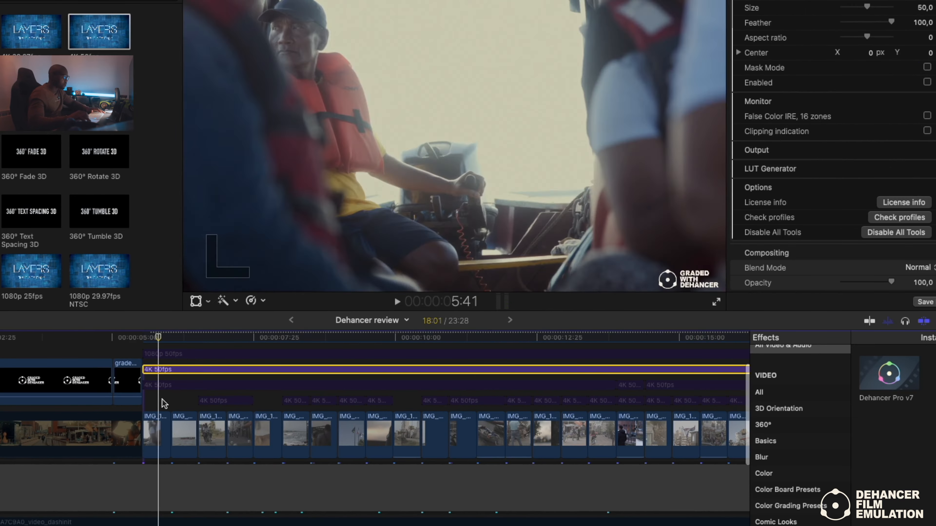
pyautogui.click(161, 399)
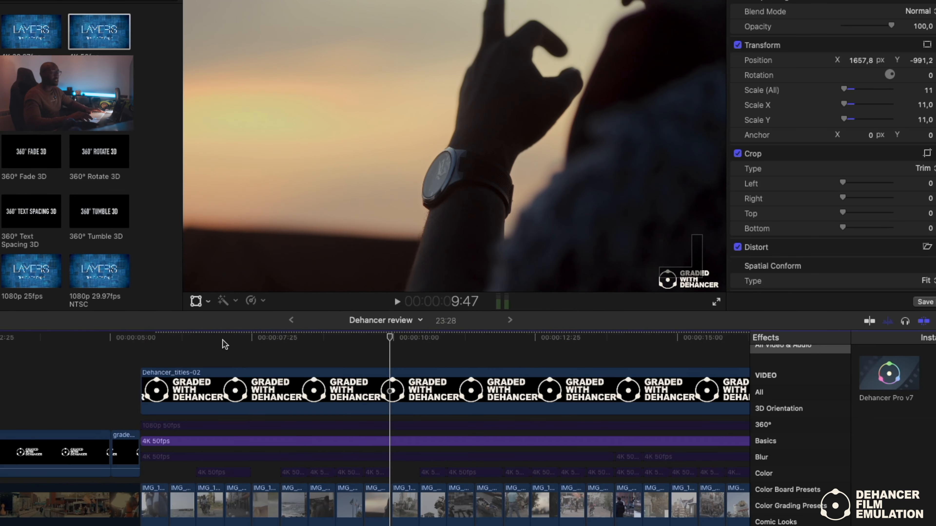
pyautogui.press('super+minus')
pyautogui.press('super+minus')
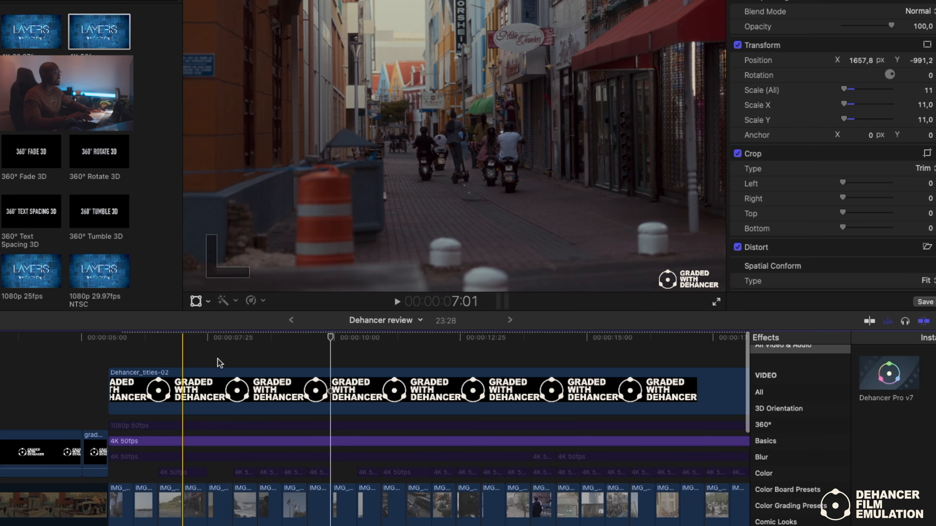
pyautogui.scroll(-3, 220, 363)
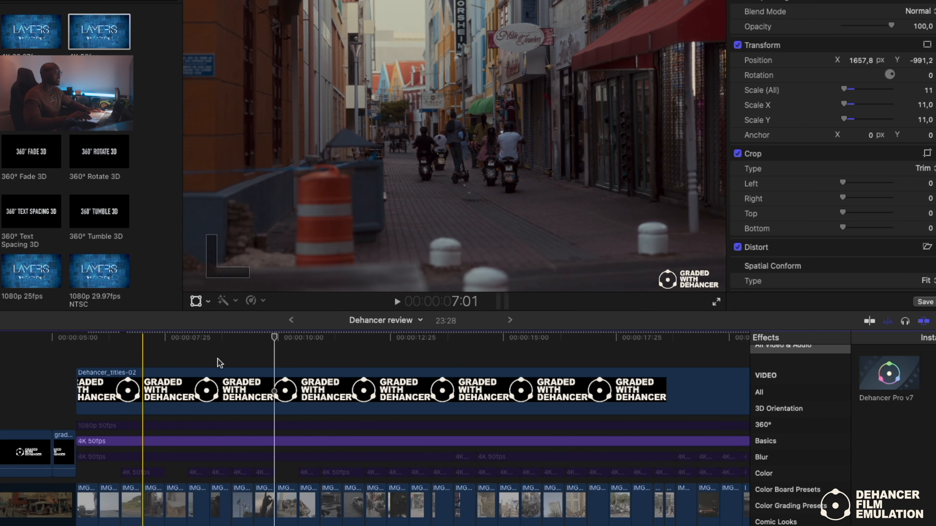
pyautogui.hscroll(5, 218, 358)
pyautogui.scroll(-2, 218, 358)
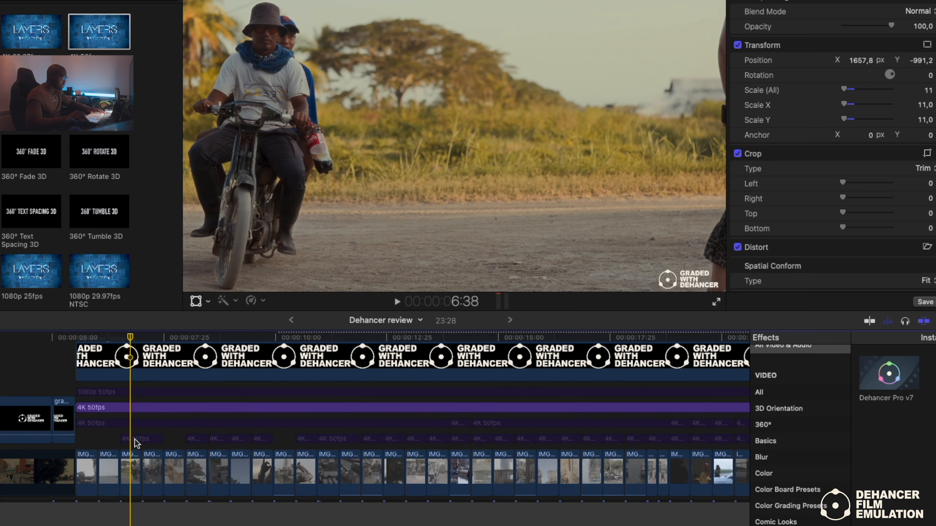
pyautogui.click(136, 443)
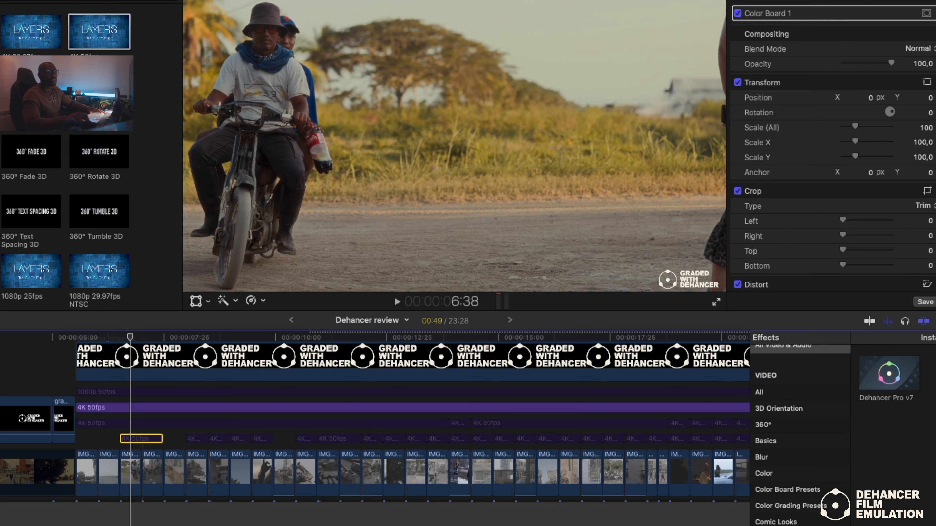
pyautogui.click(934, 13)
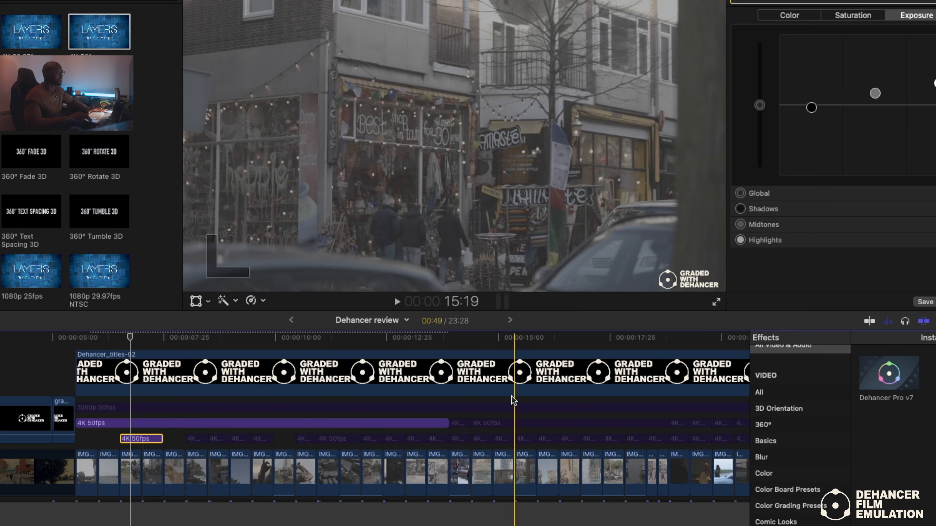
# Enable the remaining 4K 50fps color correction adjustment layers along the timeline, including the long one over the boat clip
pyautogui.press('super+minus')
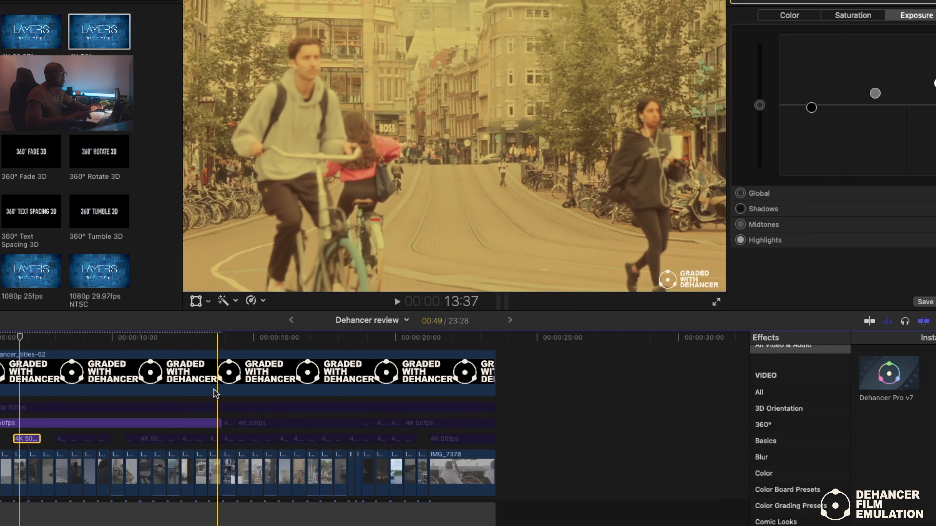
pyautogui.click(249, 404)
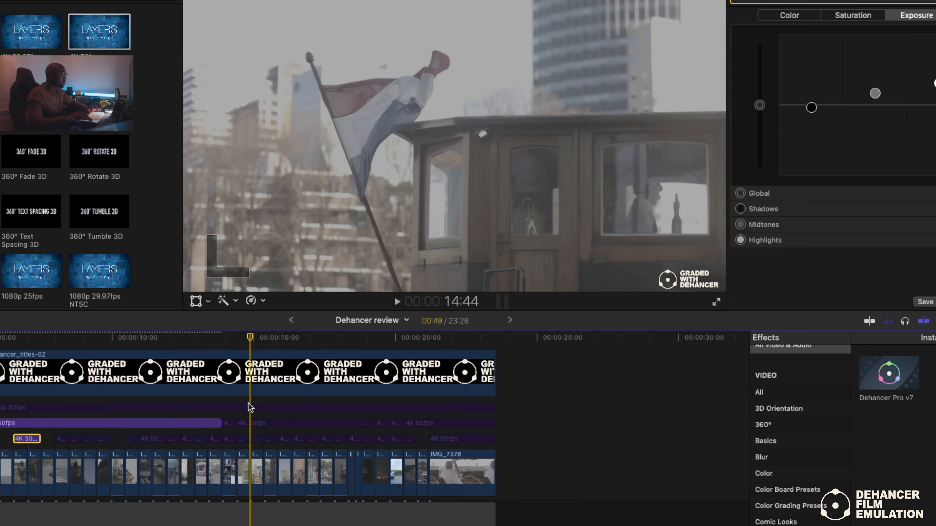
pyautogui.click(245, 424)
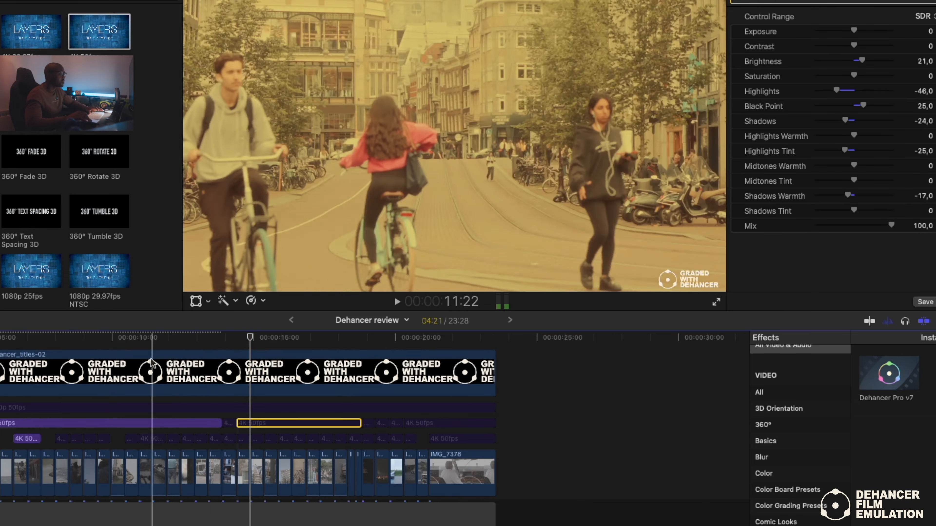
pyautogui.press('super+equal')
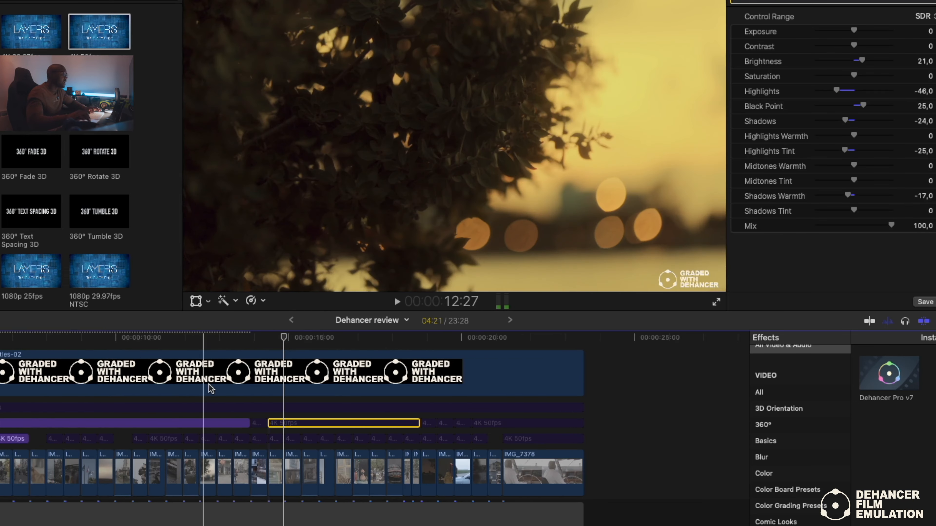
pyautogui.scroll(2, 208, 384)
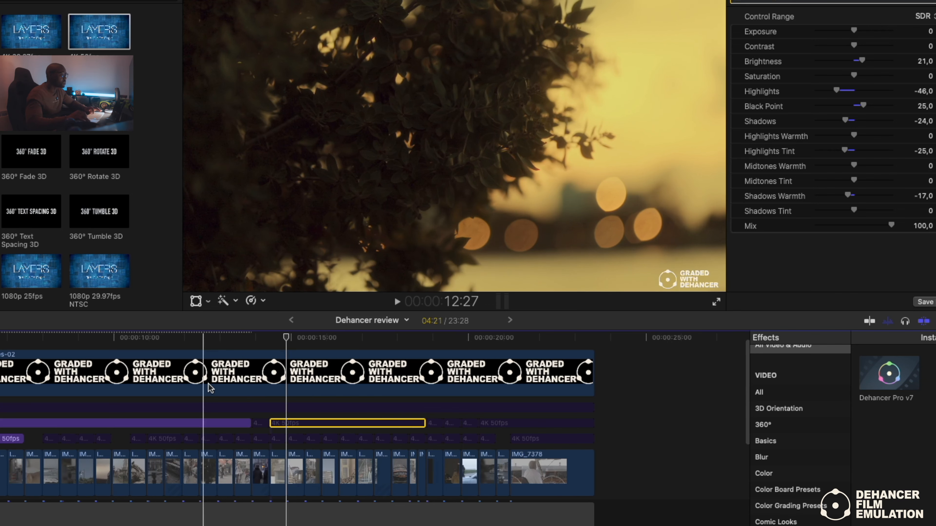
pyautogui.hscroll(-3, 208, 384)
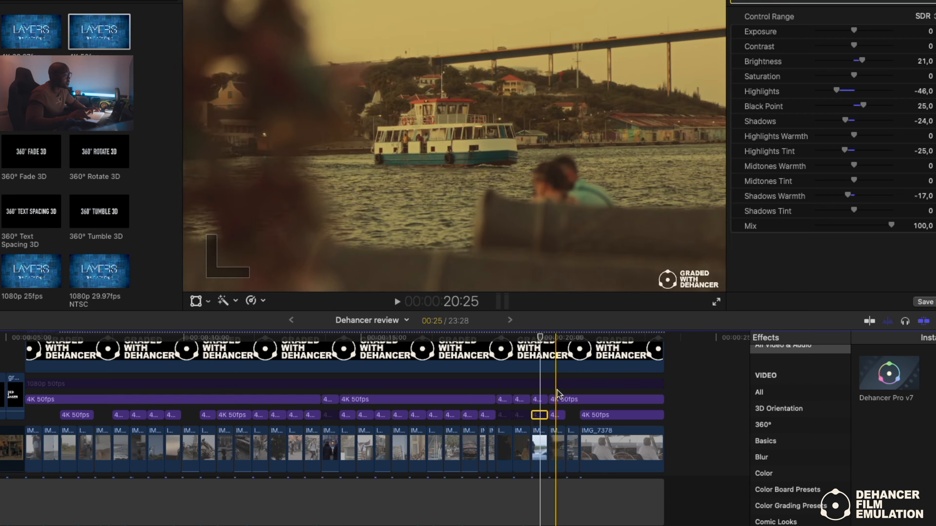
# Play back the final clips and the opening clips of the section to review the layered color correction
pyautogui.press('space')
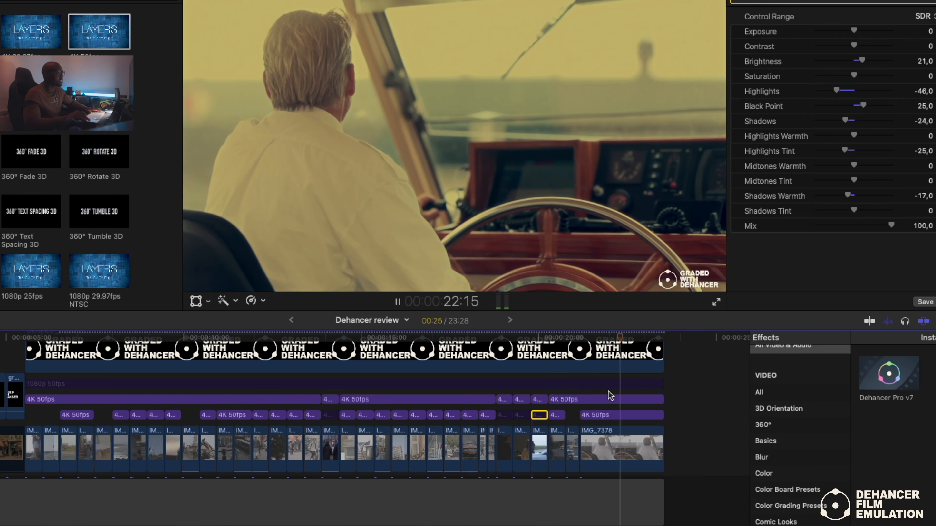
pyautogui.press('space')
pyautogui.scroll(3, 609, 396)
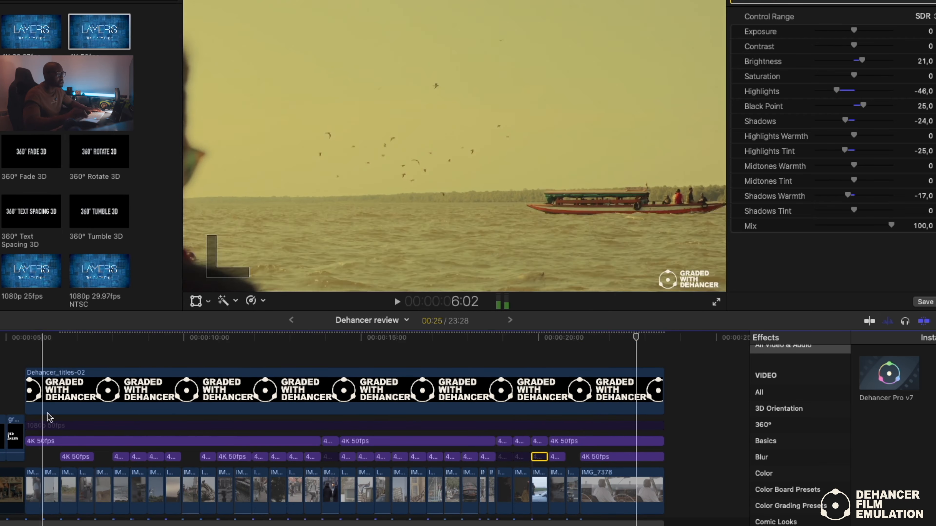
pyautogui.press('space')
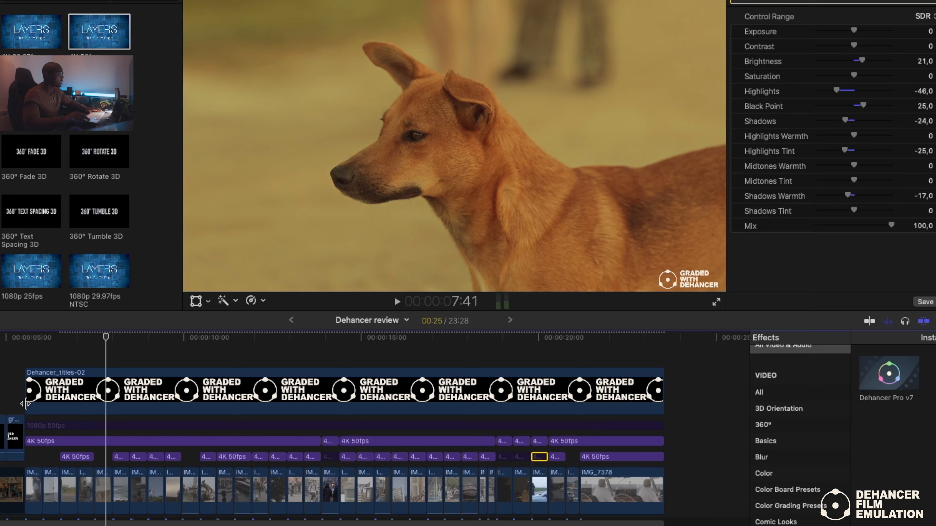
# Enable the 1080p 50fps adjustment layer and return the playhead to the start of the Dehancer_titles-02 clip
pyautogui.click(631, 425)
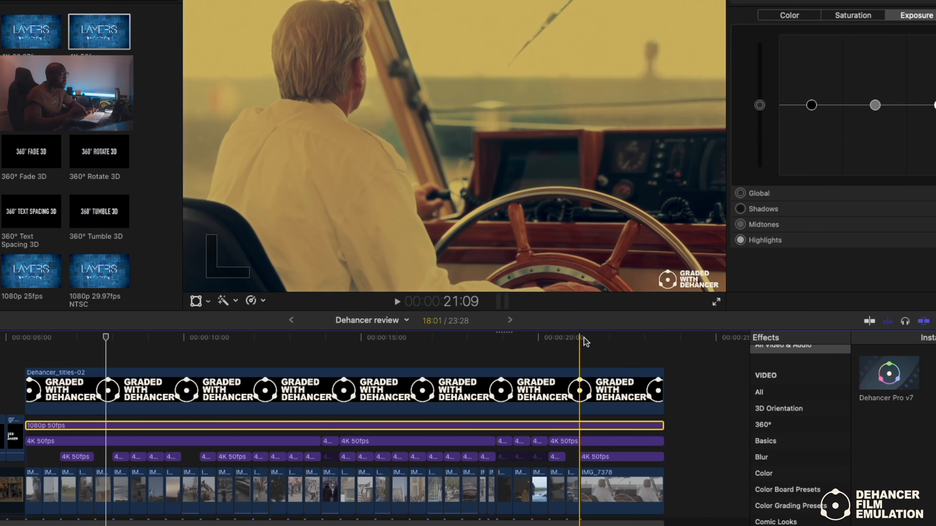
pyautogui.click(29, 369)
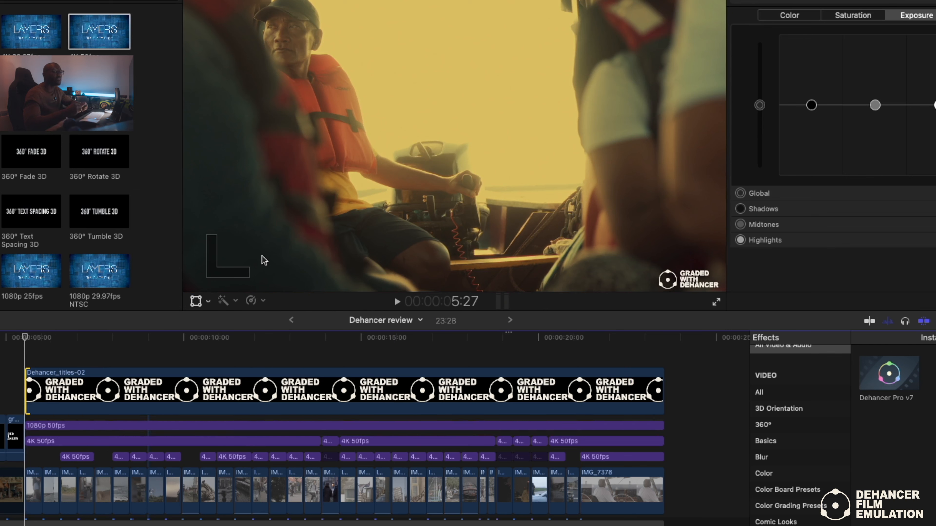